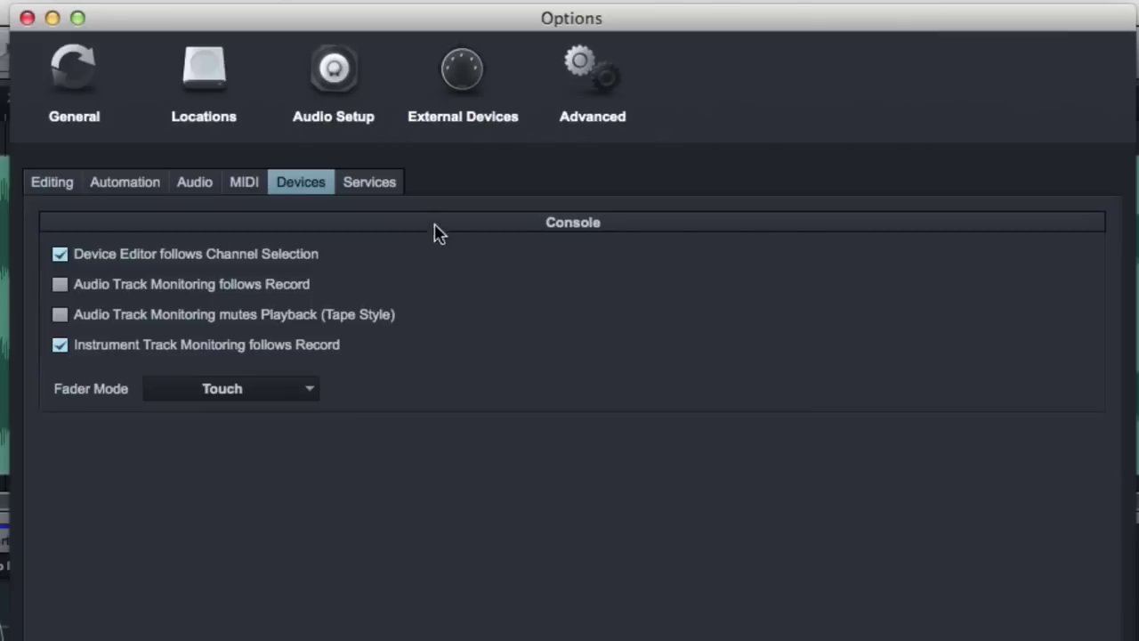
Look over the Services settings, then return to the Devices console settings
left_click(381, 172)
left_click(327, 191)
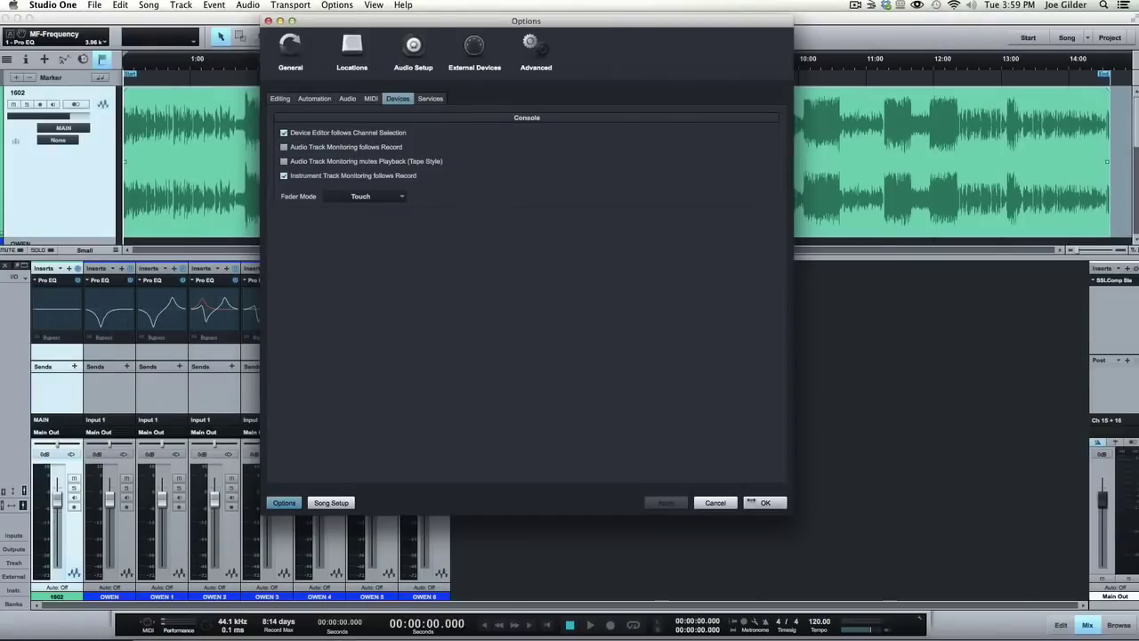
Close Options, move the Pro EQ editor up-left, then close and reopen it for channel 1602
left_click(761, 503)
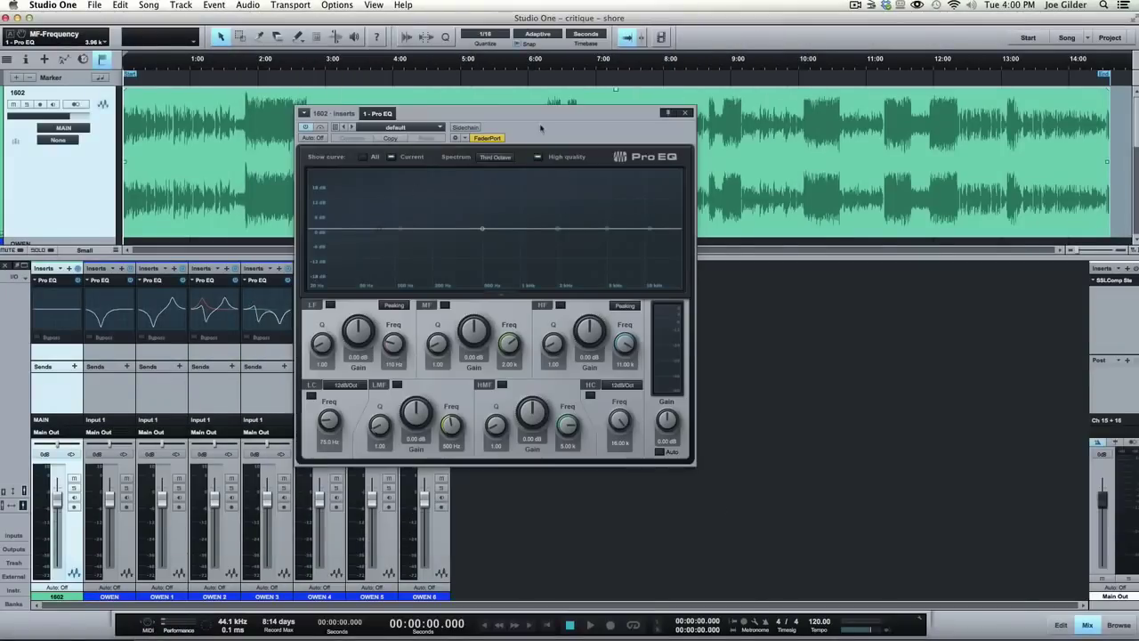
left_click_drag(540, 128, 508, 86)
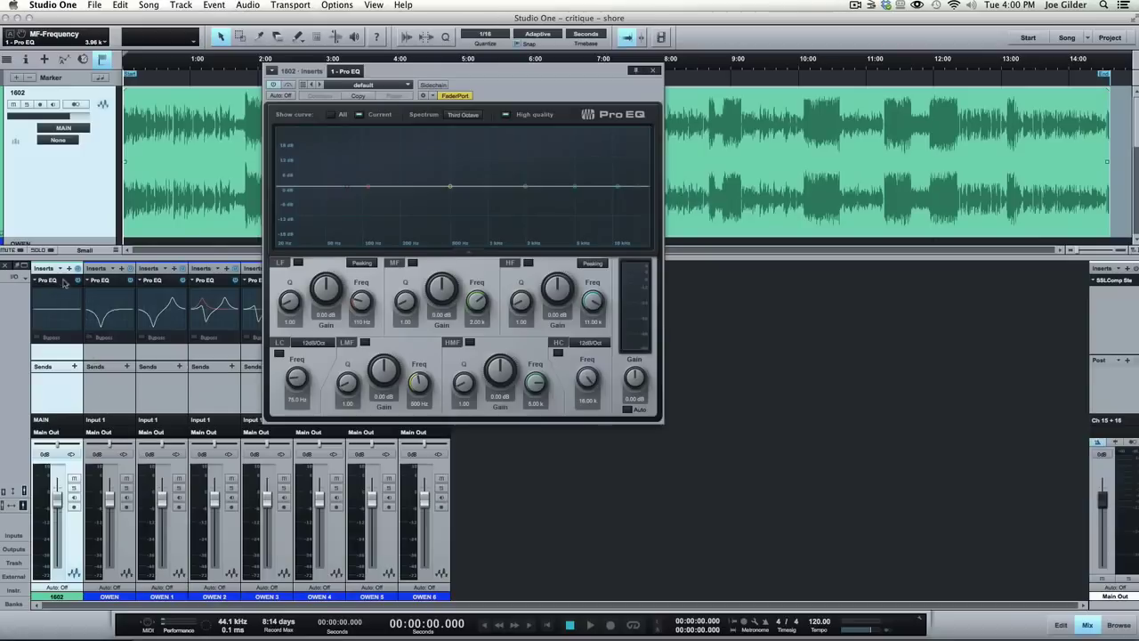
left_click(64, 283)
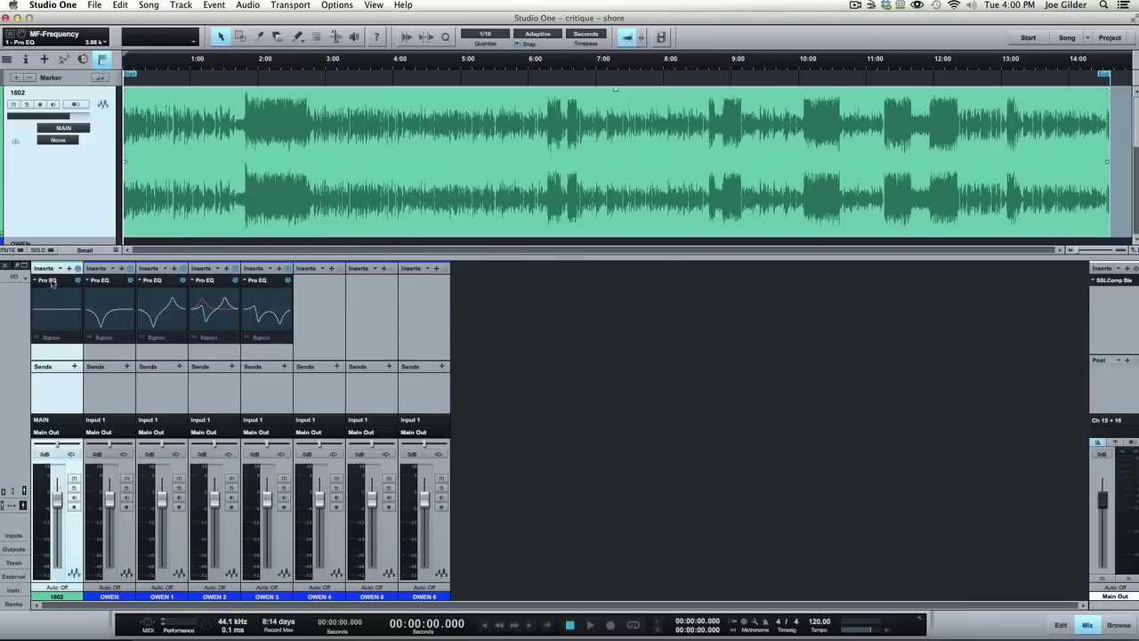
left_click(52, 283)
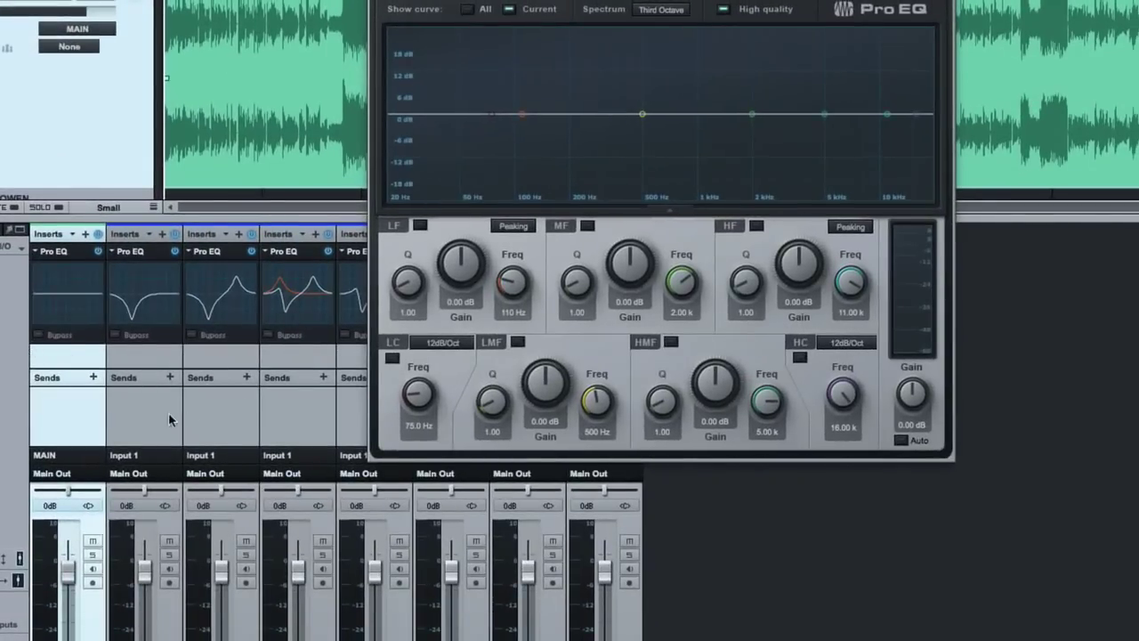
Select channels 2–5, MAIN and channel 2 so the editor follows each channel's EQ
left_click(119, 390)
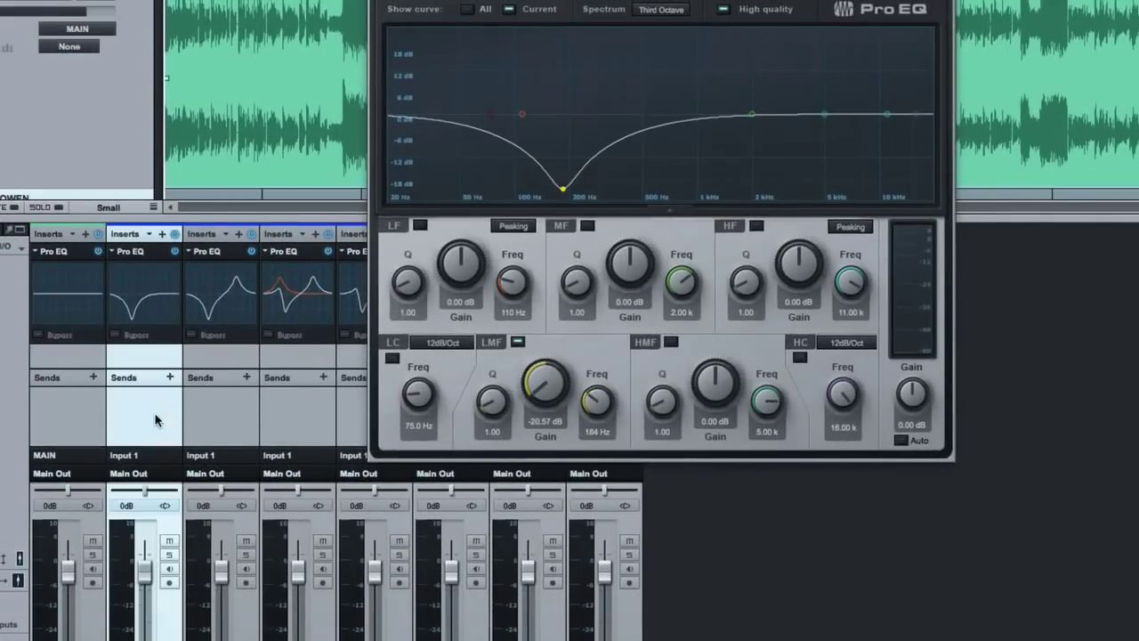
left_click(203, 412)
left_click(268, 409)
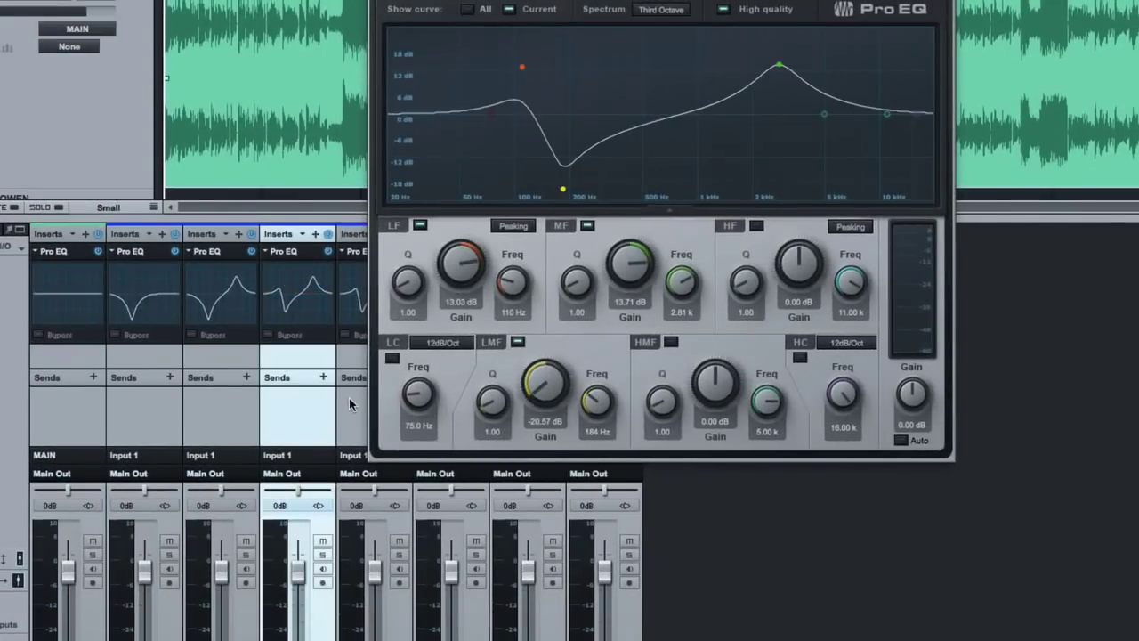
left_click(349, 398)
left_click(282, 408)
left_click(220, 410)
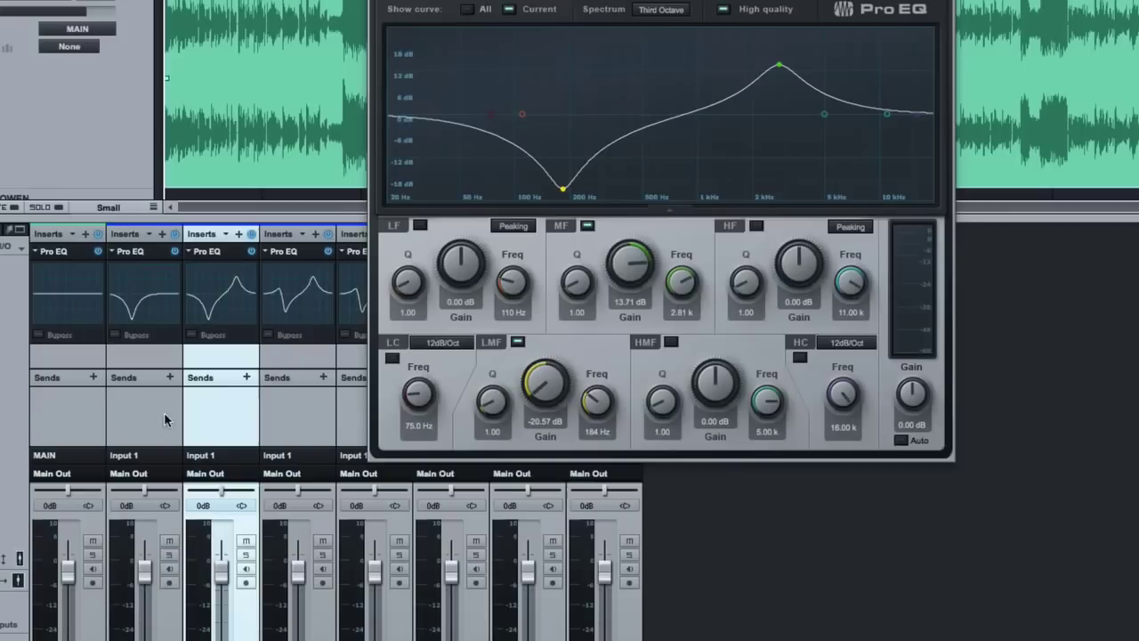
left_click(76, 427)
left_click(133, 419)
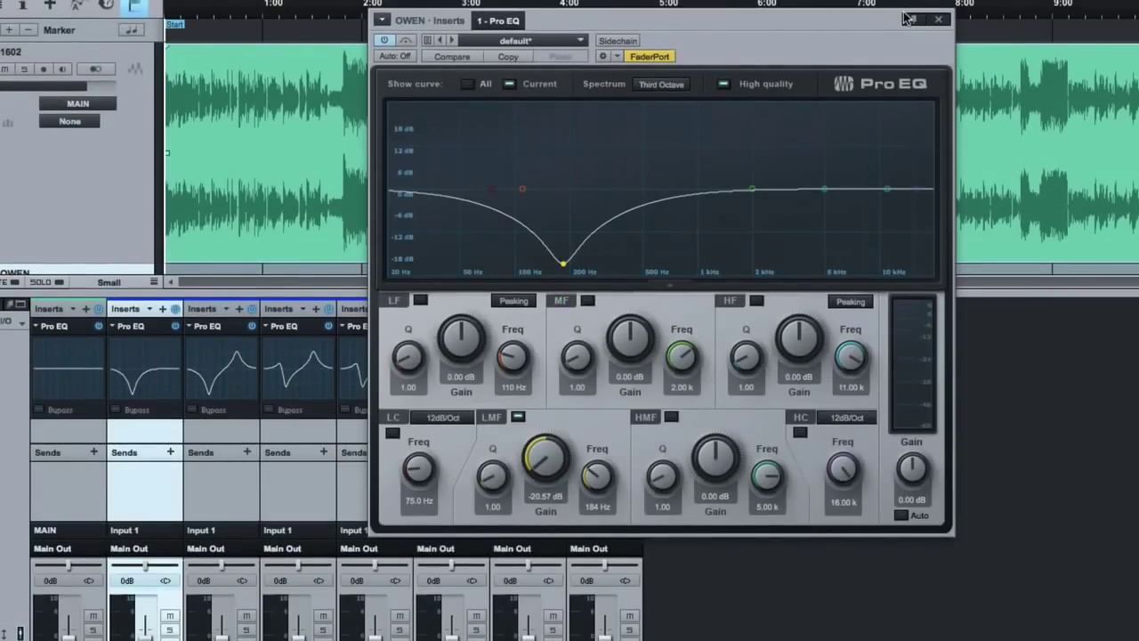
Lock the EQ editor with Keep Editor Open while selecting channels 4, 3 and 2
left_click(914, 18)
left_click(288, 480)
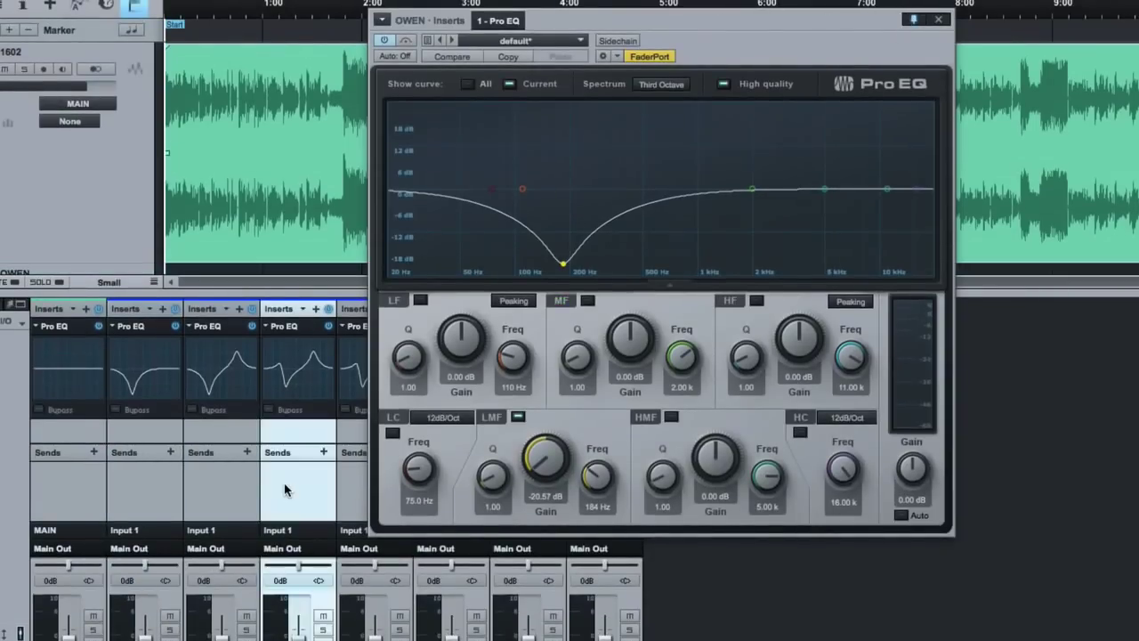
left_click(223, 480)
left_click(142, 485)
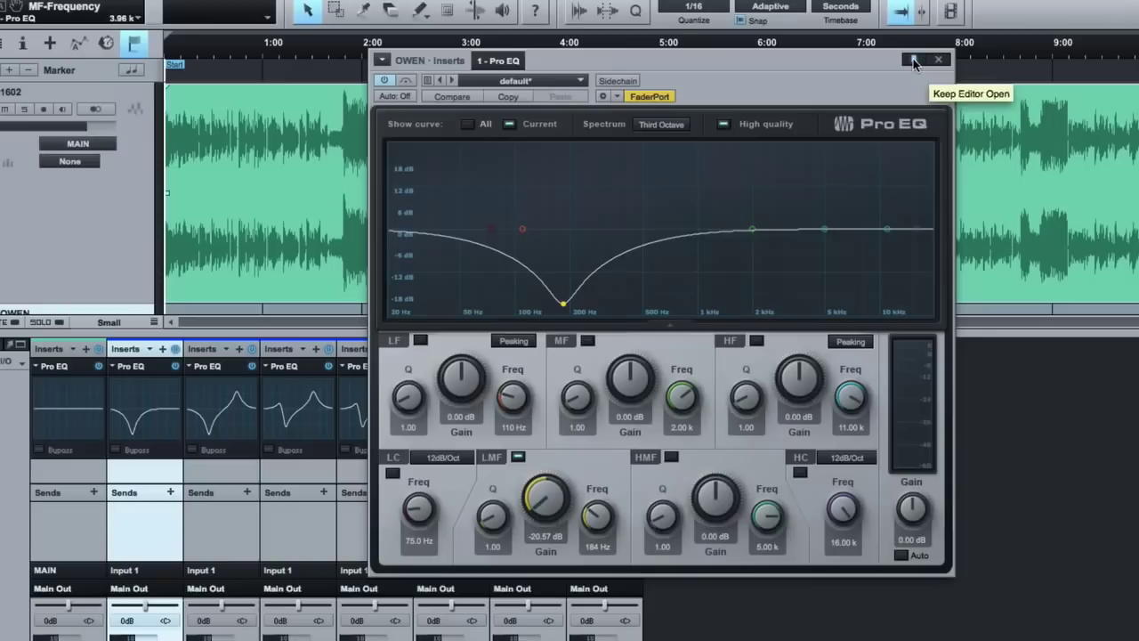
Show OWEN 1's, OWEN 2's, then OWEN 1's EQ in the editor, and close it
left_click(213, 527)
left_click(317, 529)
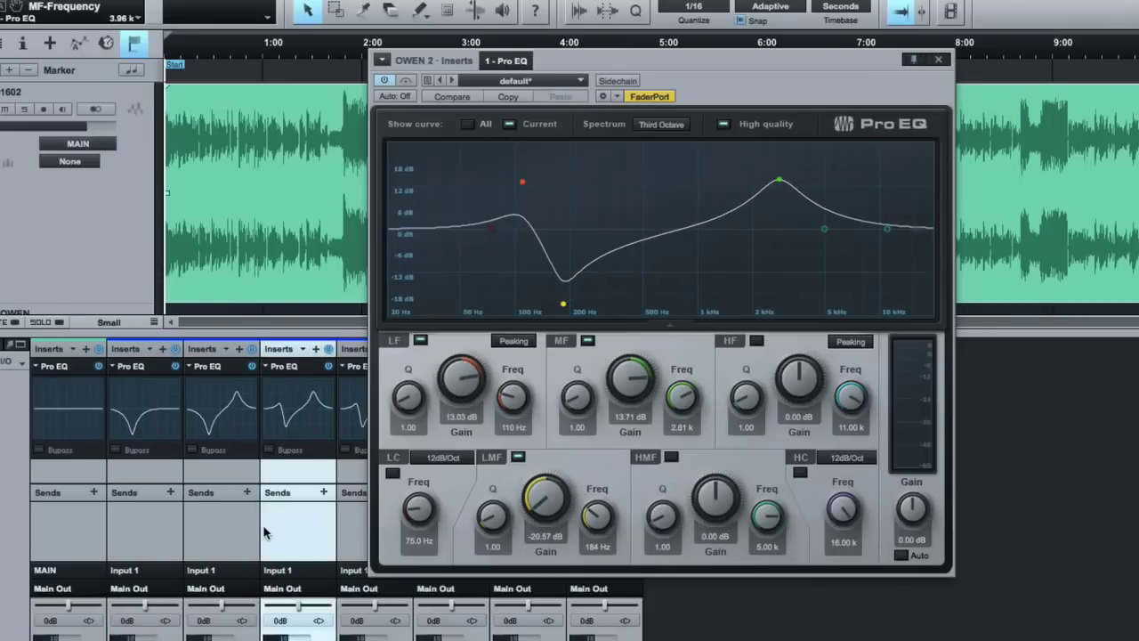
left_click(238, 524)
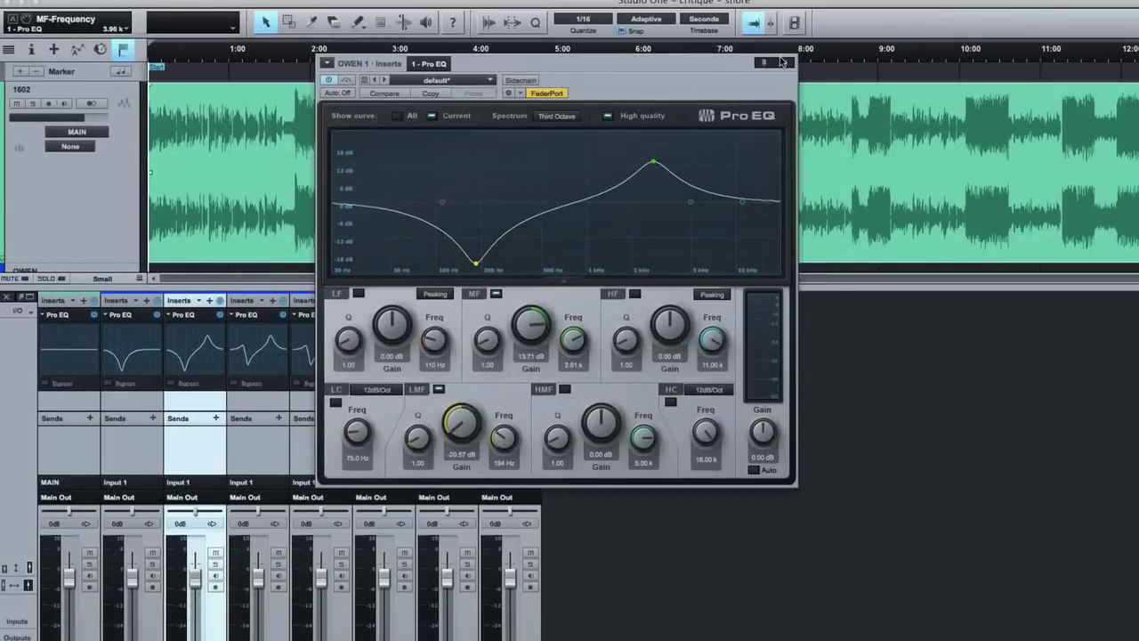
left_click(938, 59)
Open Options with Cmd+, review the Devices console settings, and cancel without changes
key("super+comma")
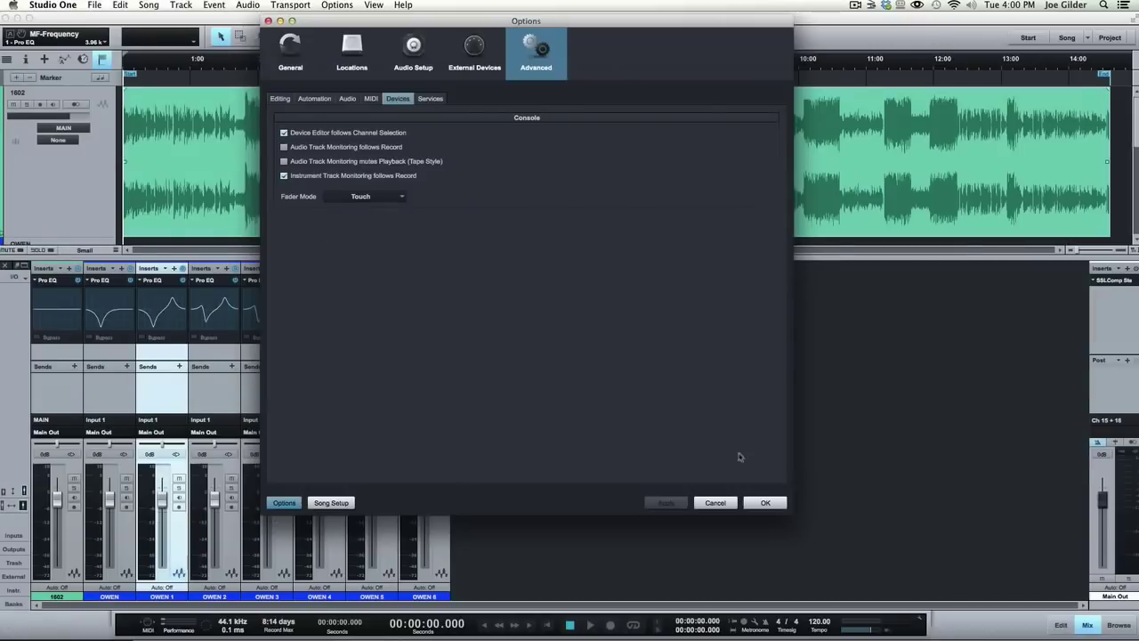
left_click(716, 503)
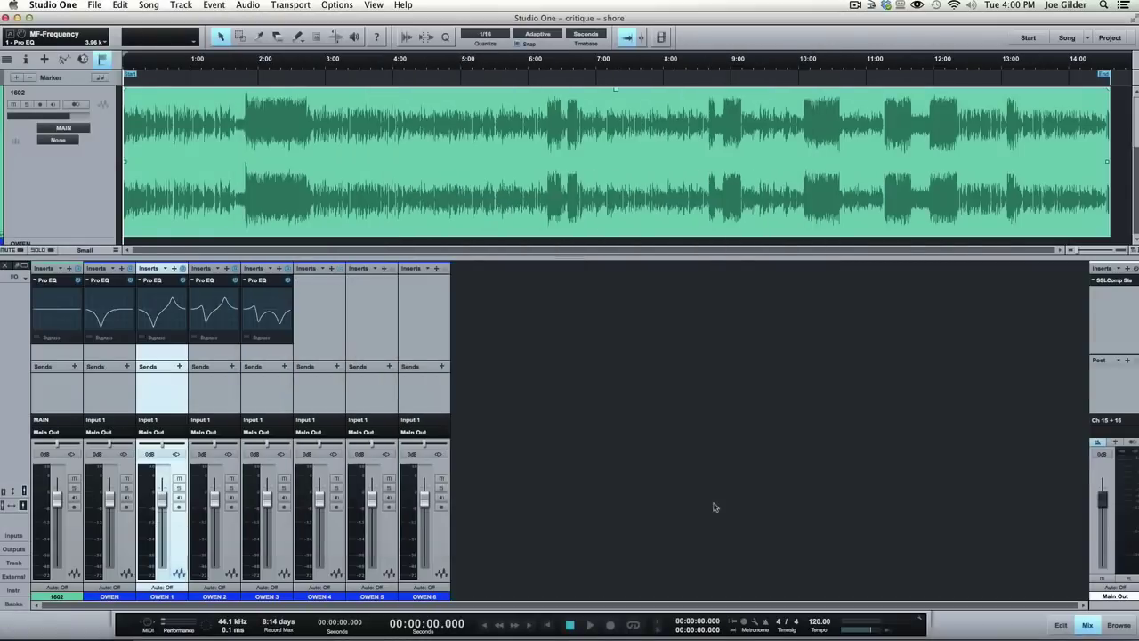
Arm OWEN 1 for recording, toggle its input monitoring on and off, then disarm it
left_click(179, 508)
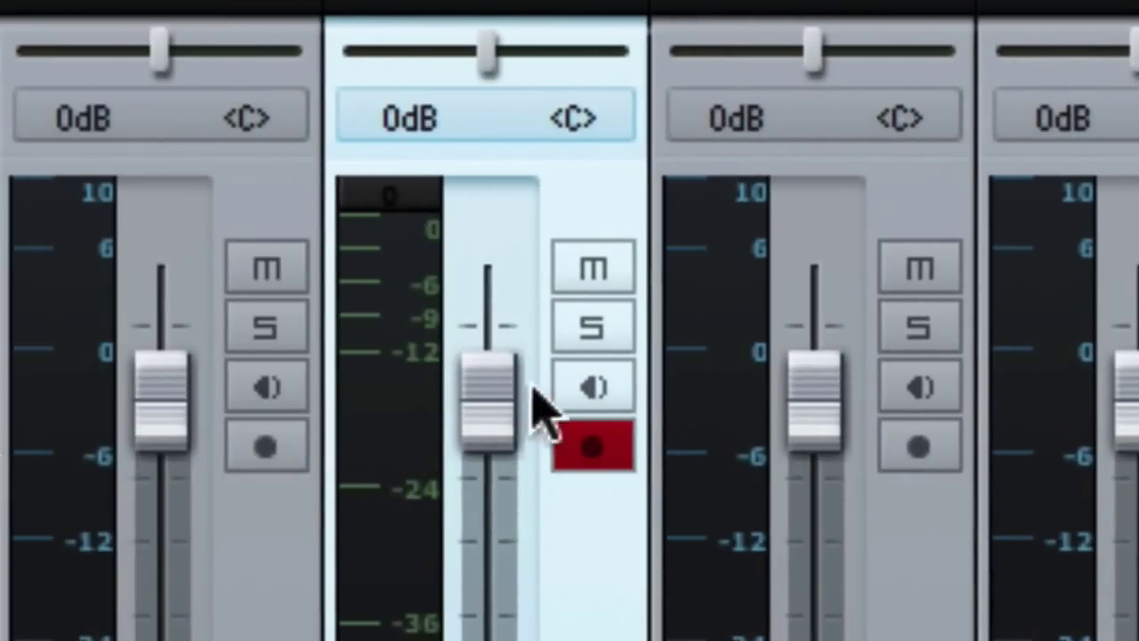
left_click(334, 387)
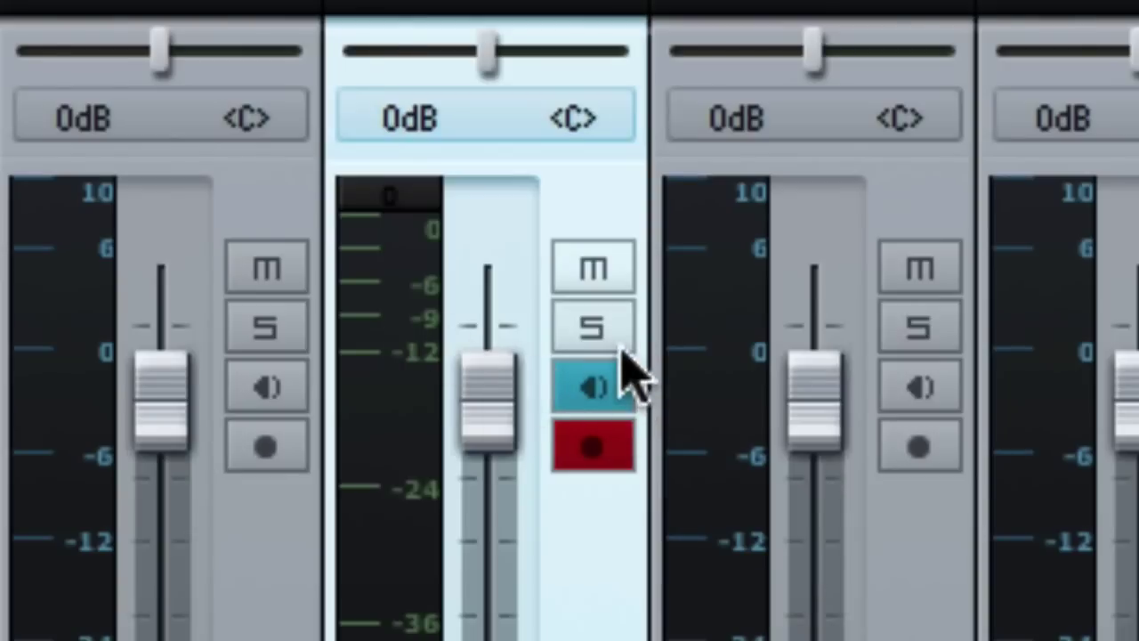
left_click(608, 387)
left_click(607, 445)
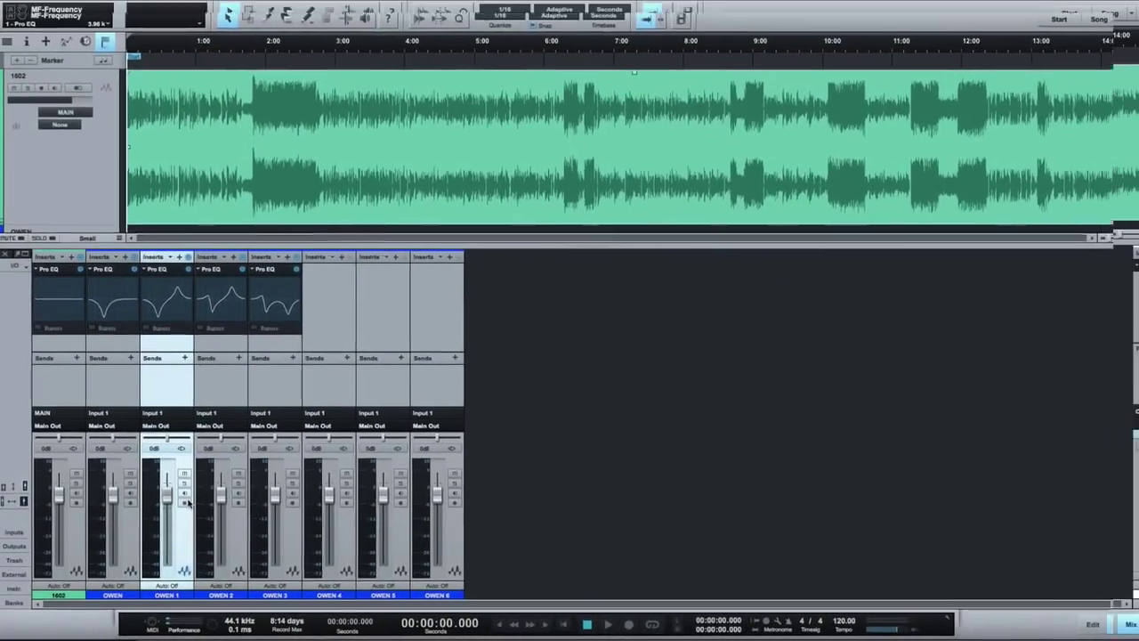
key("super+comma")
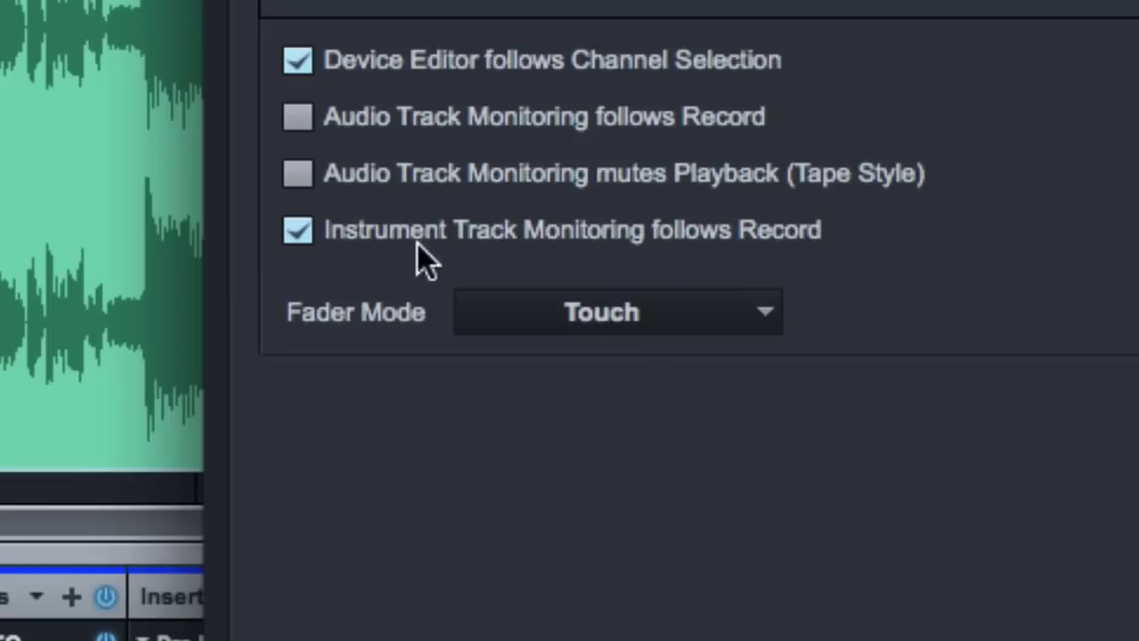
Set Fader Mode to Jump, apply it and close Options
left_click(517, 320)
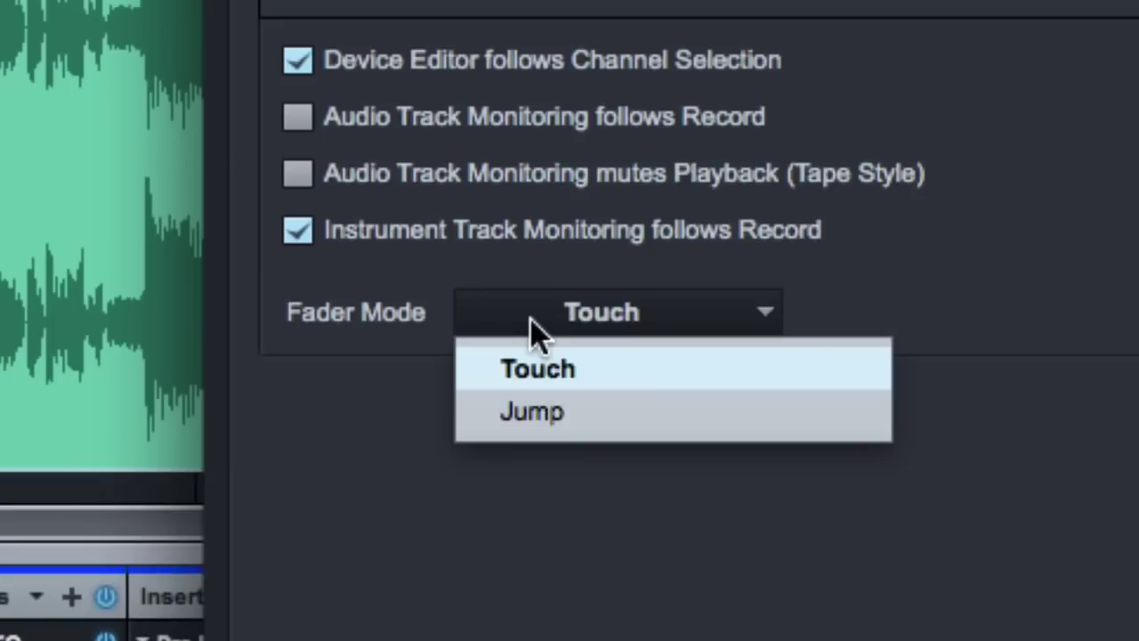
left_click(534, 402)
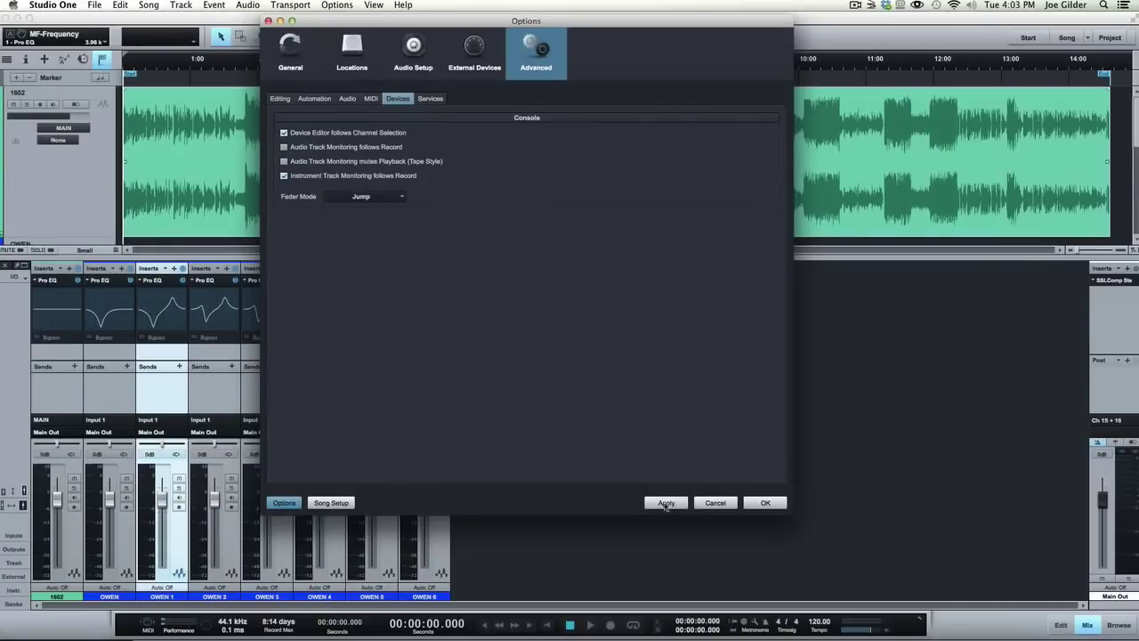
left_click(666, 503)
left_click(758, 504)
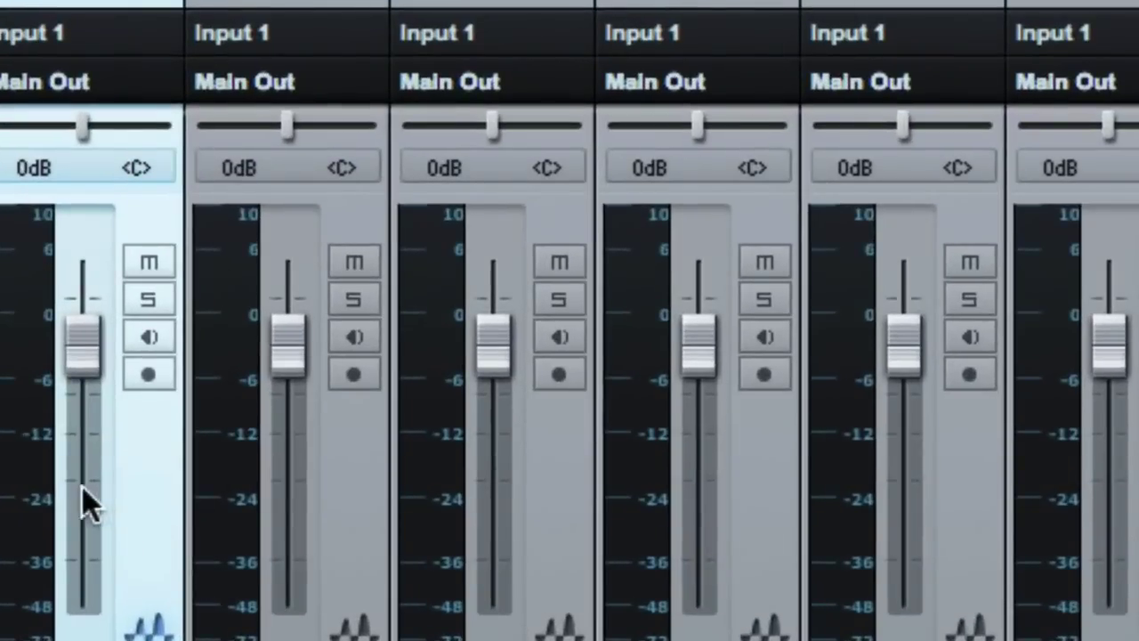
Jump the OWEN 1–5 faders to -25.8, -15.2, -9.4, -31.6 and -18.7 dB
left_click(163, 535)
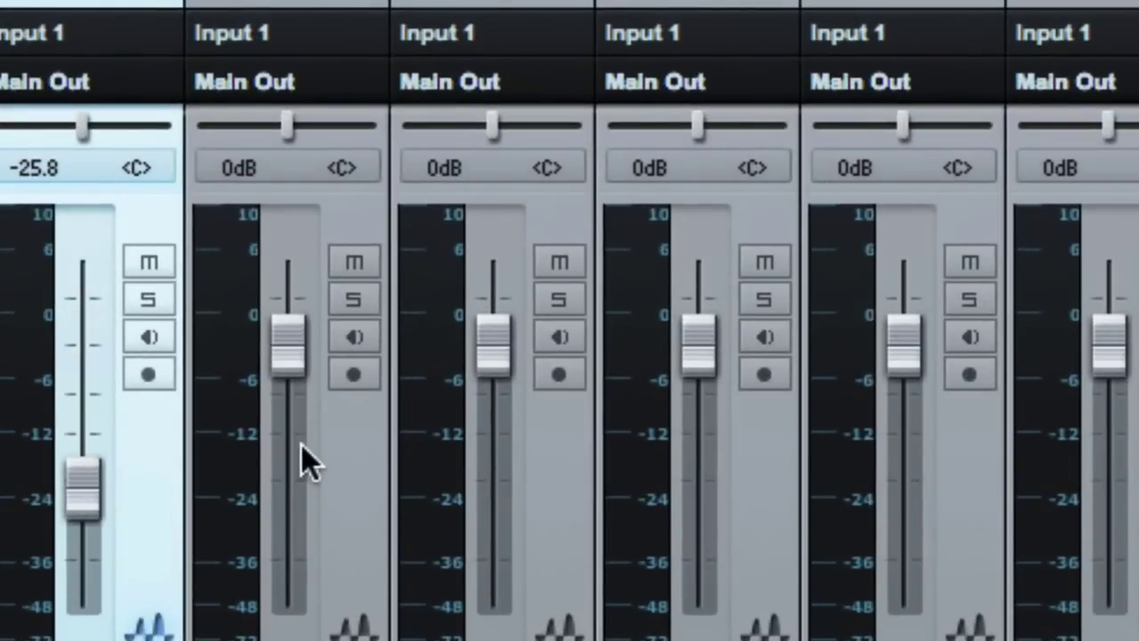
left_click(219, 525)
left_click(471, 463)
left_click(490, 431)
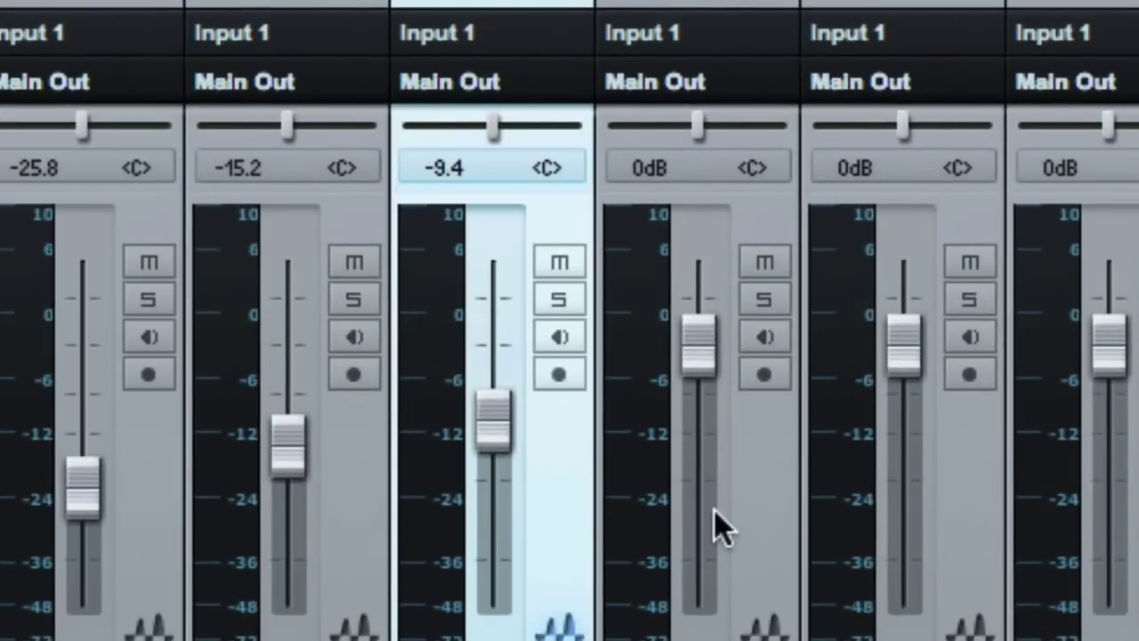
left_click(716, 517)
left_click(873, 456)
left_click(895, 469)
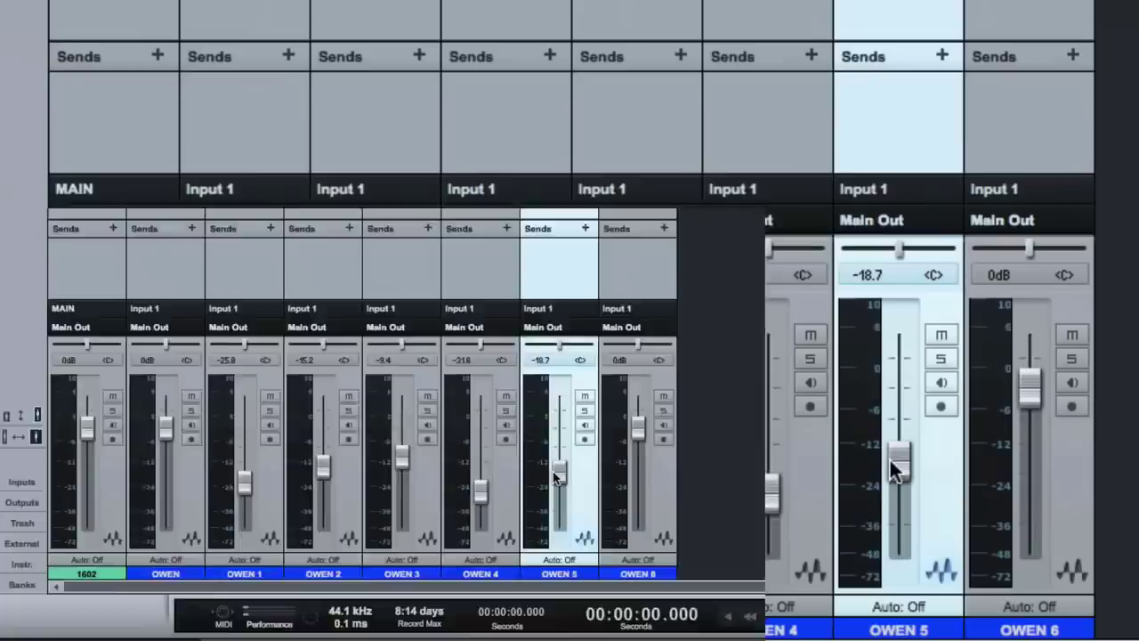
Set Fader Mode back to Touch in Options, apply it and close the dialog
key("super+comma")
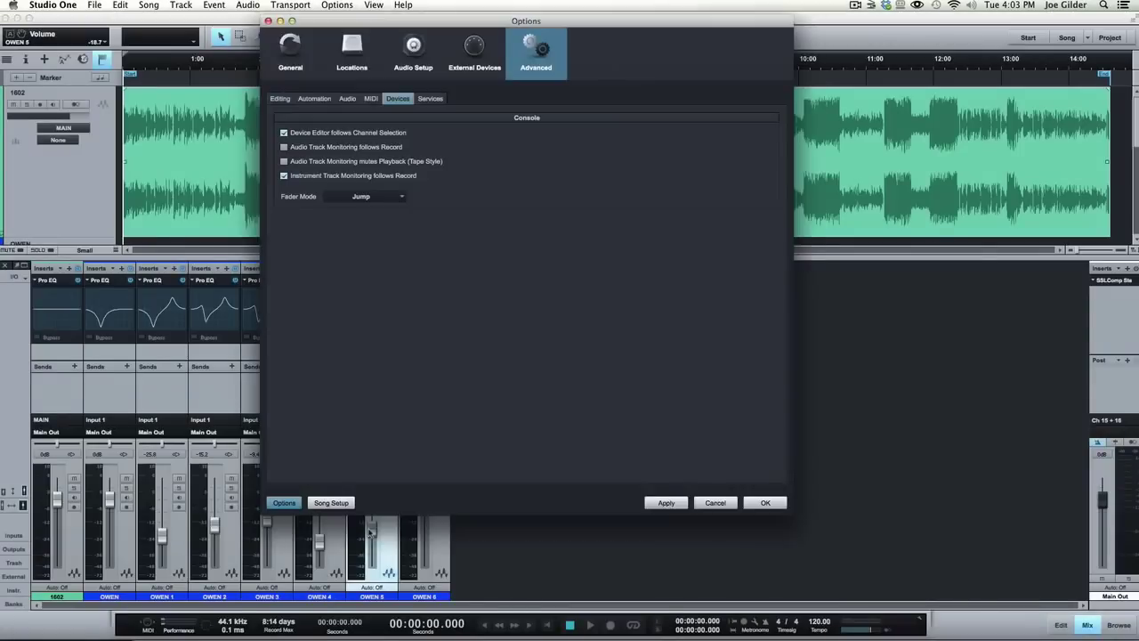
left_click(365, 205)
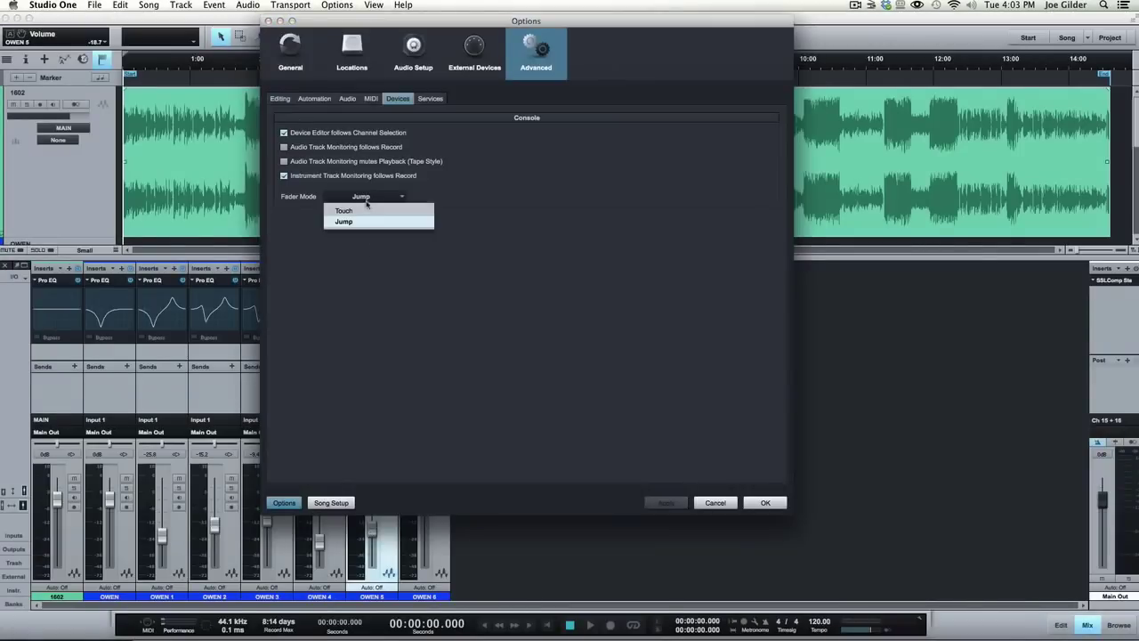
left_click(363, 211)
left_click(669, 503)
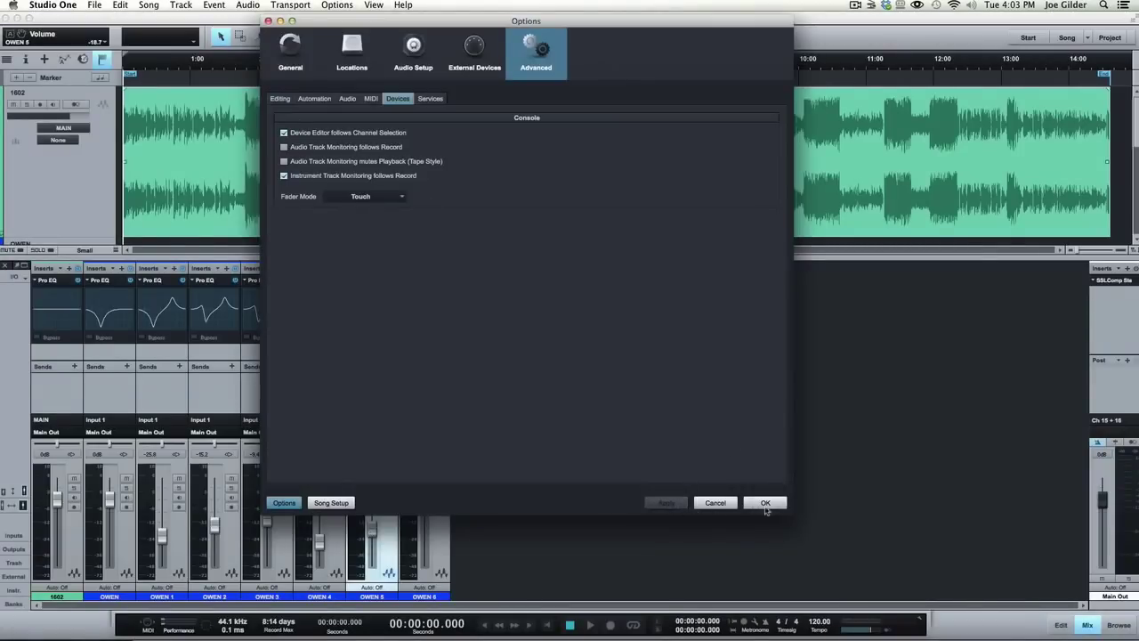
left_click(766, 504)
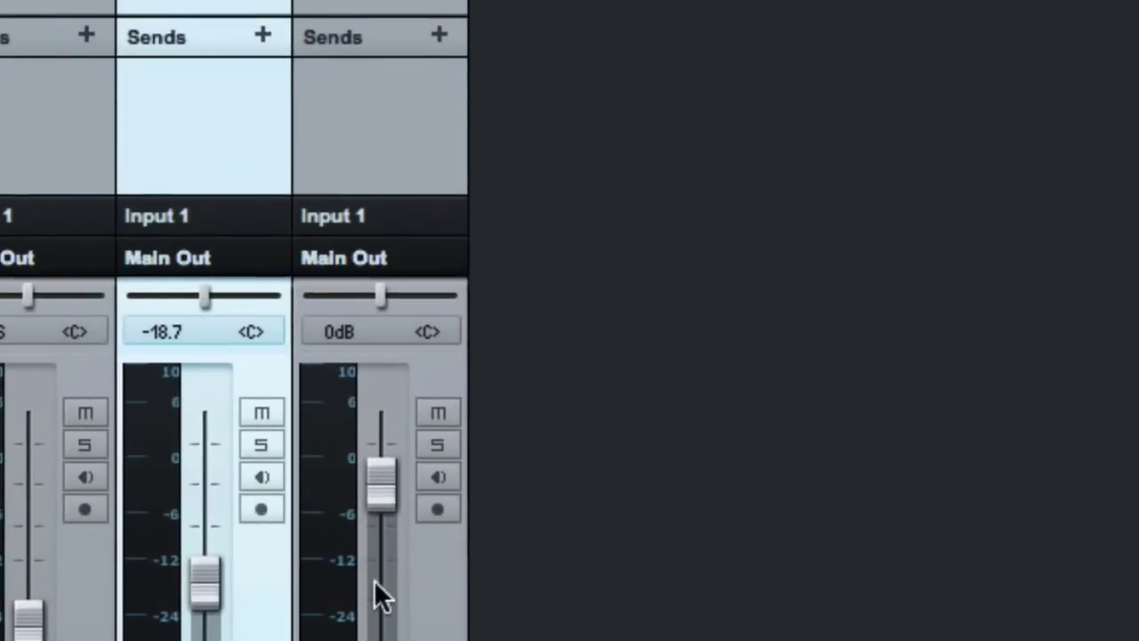
Select OWEN 6 and OWEN 5 without level changes, then drag OWEN 6 down to -26.3 dB
left_click(413, 547)
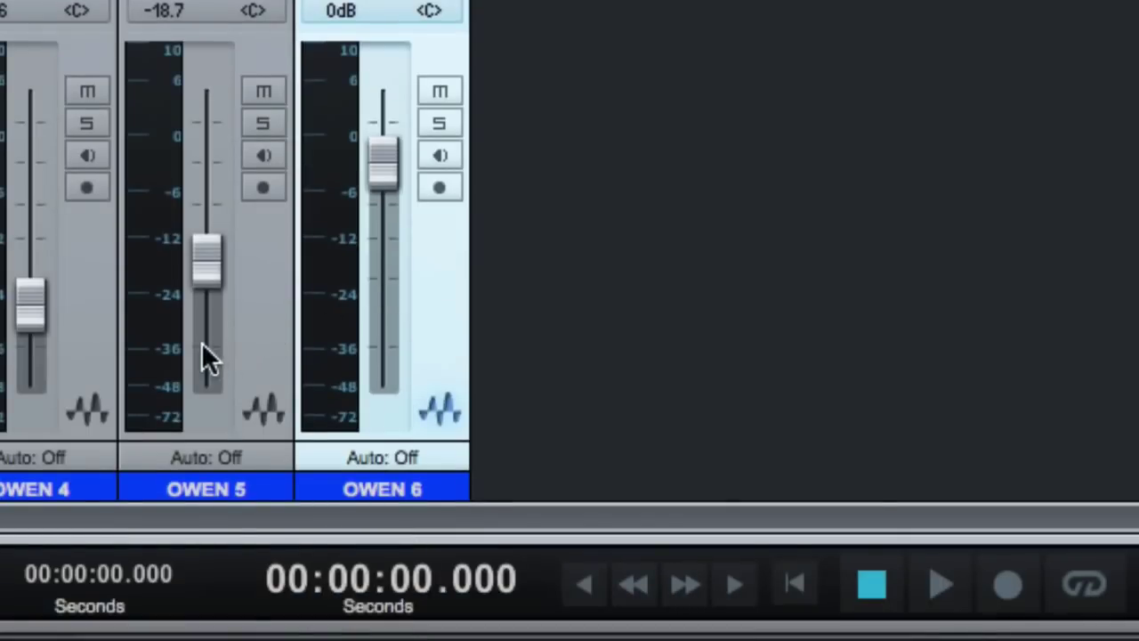
left_click(201, 344)
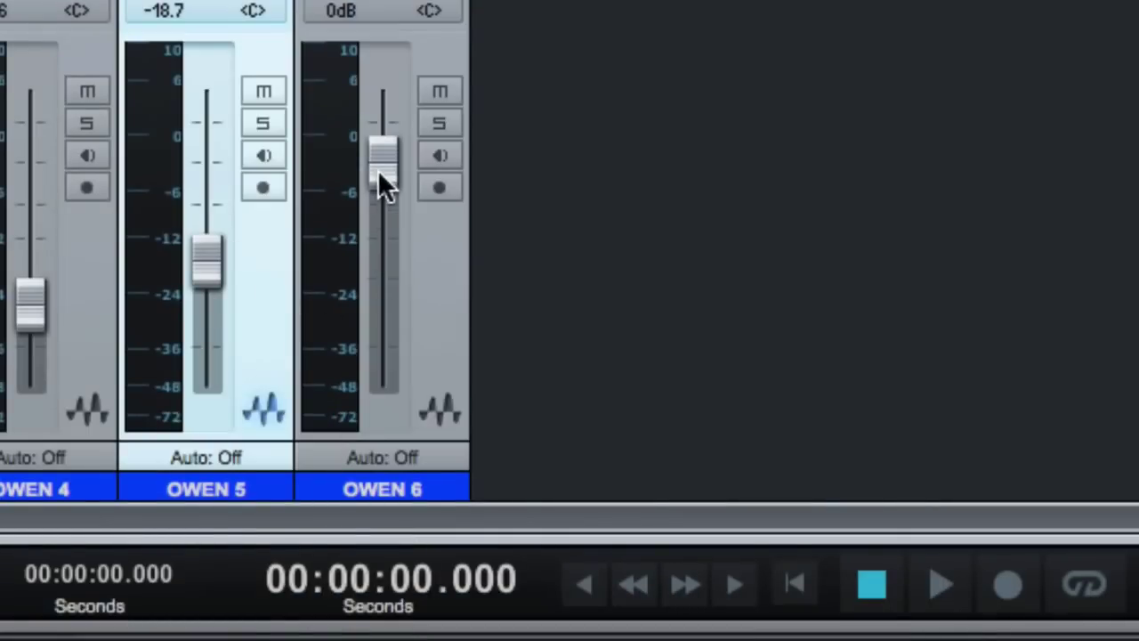
left_click(387, 247)
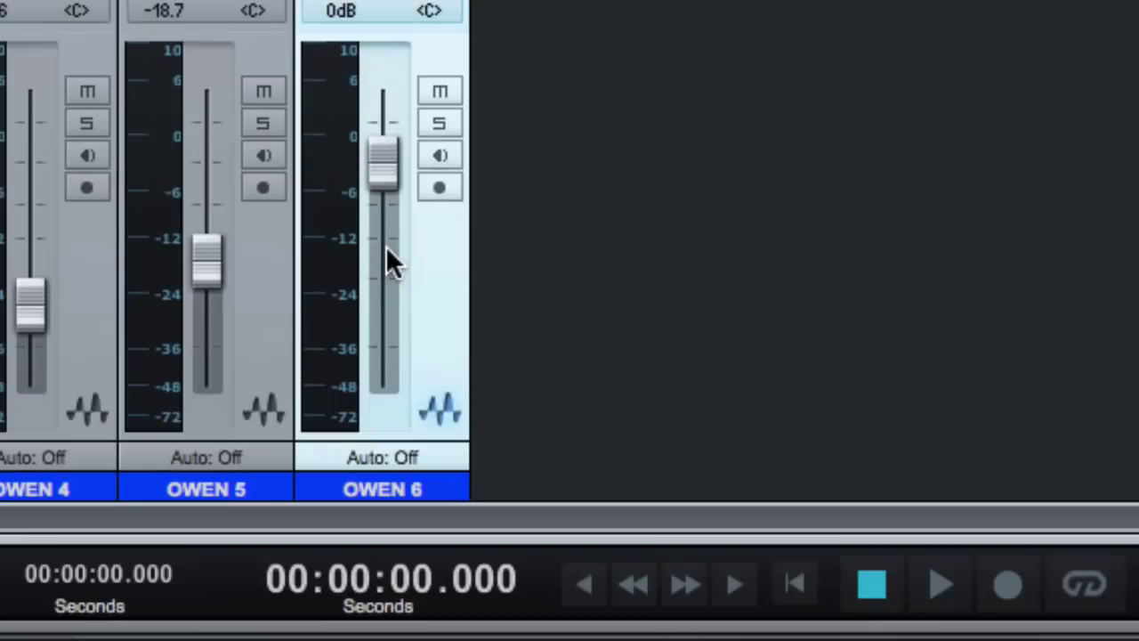
left_click(199, 329)
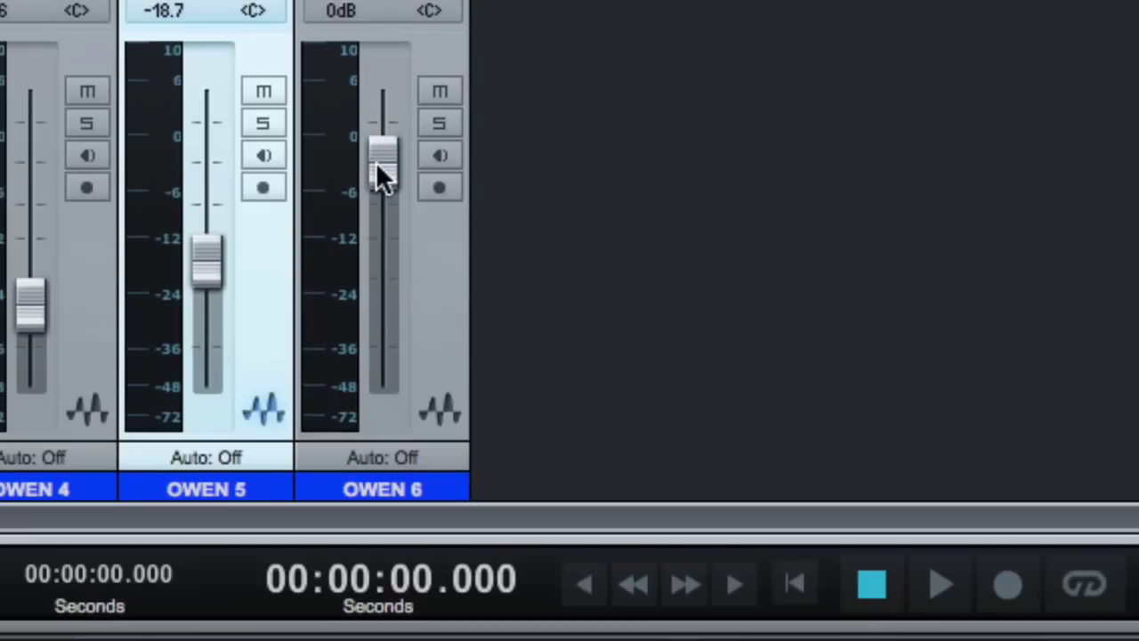
left_click_drag(385, 174, 380, 287)
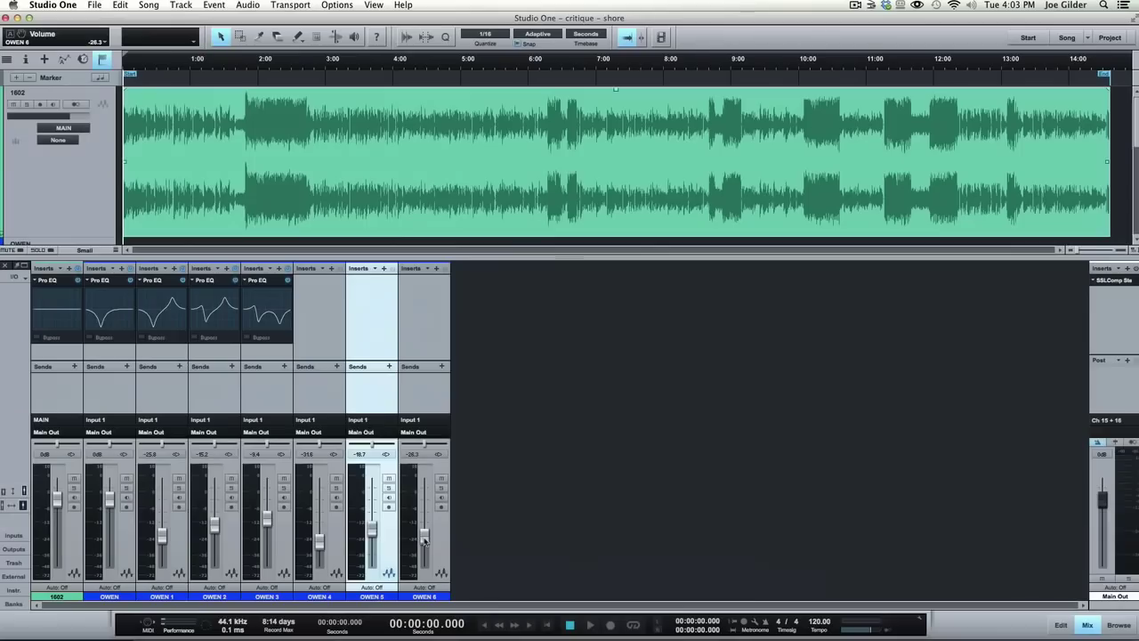